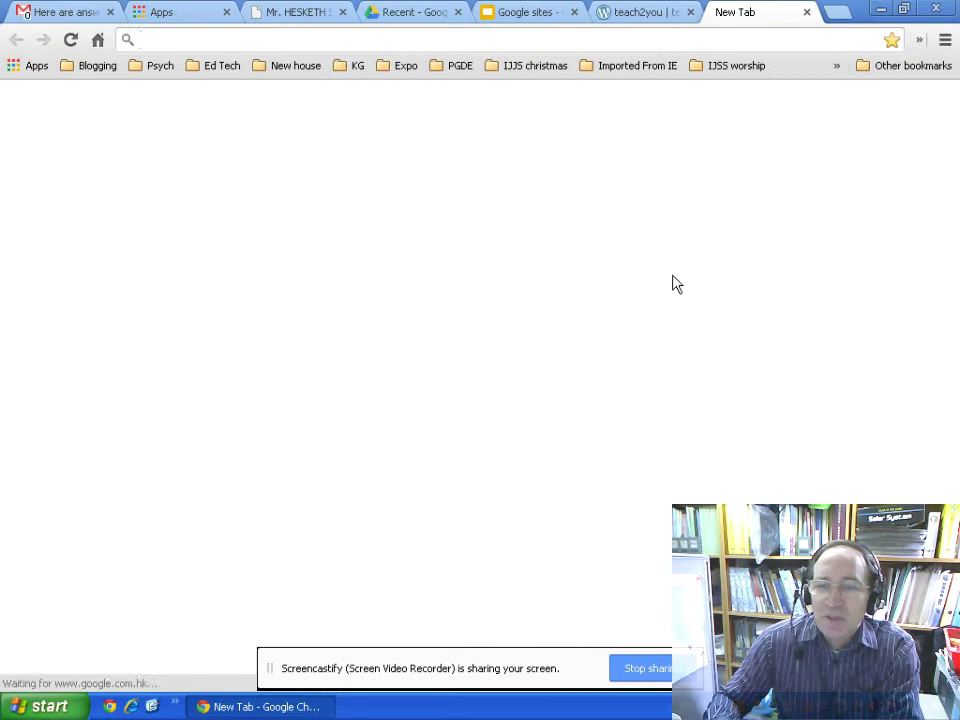
# Go to Google Sites at sites.google.com and start creating a new site
pyautogui.click(280, 361)
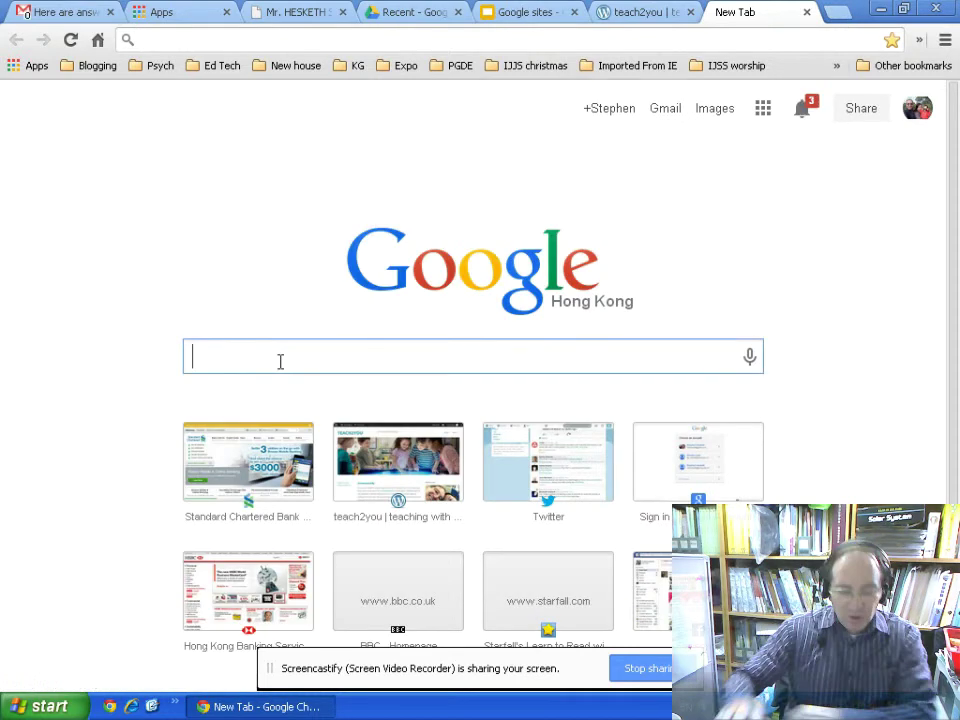
pyautogui.write('sites')
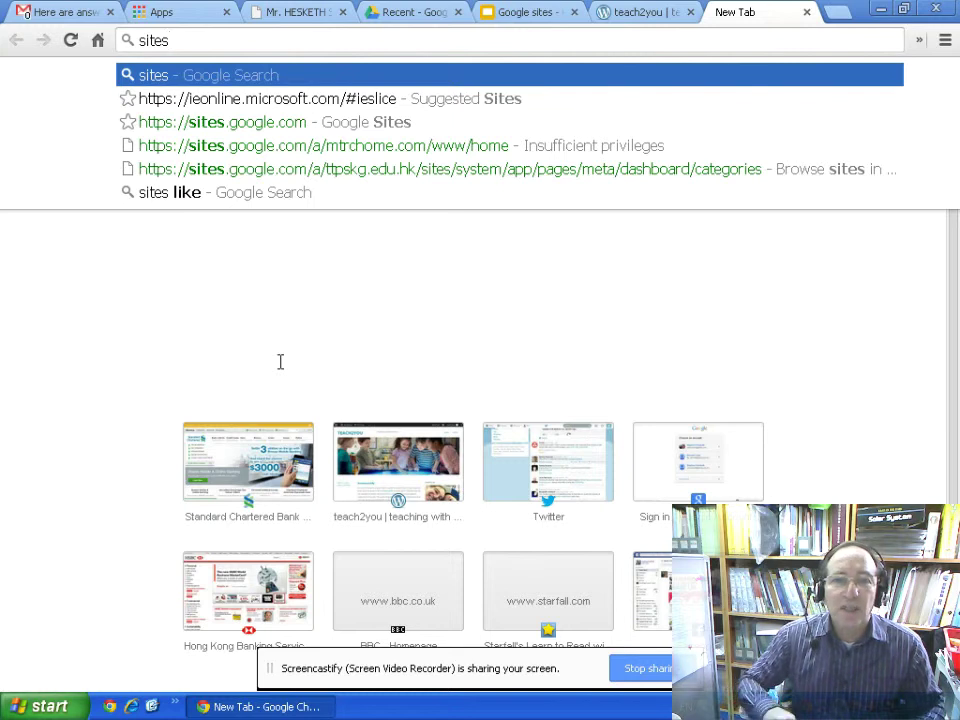
pyautogui.click(228, 124)
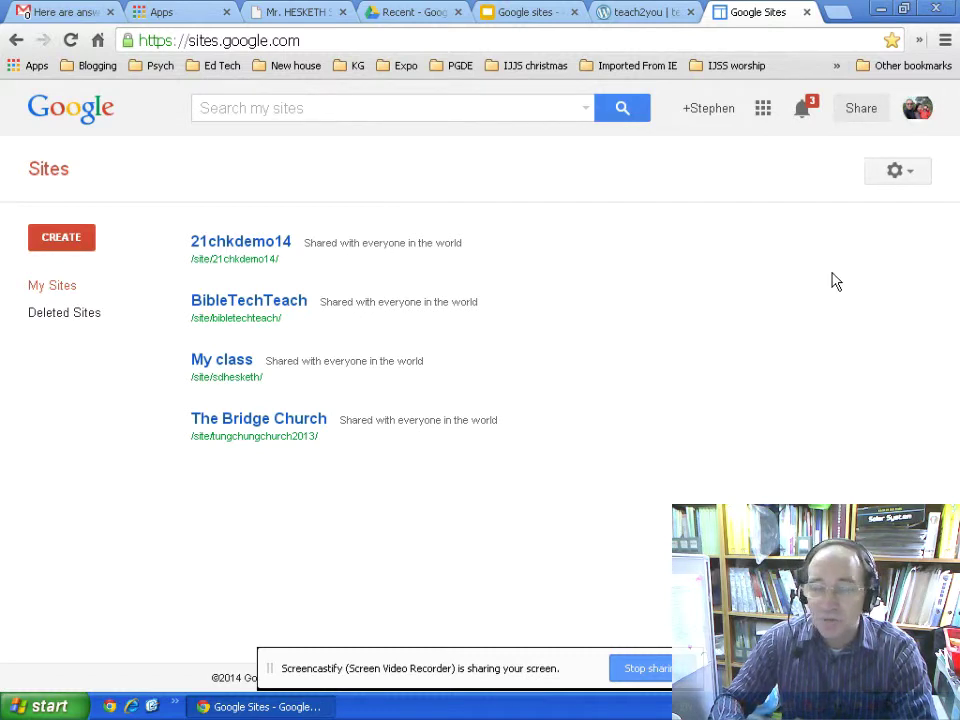
pyautogui.click(66, 243)
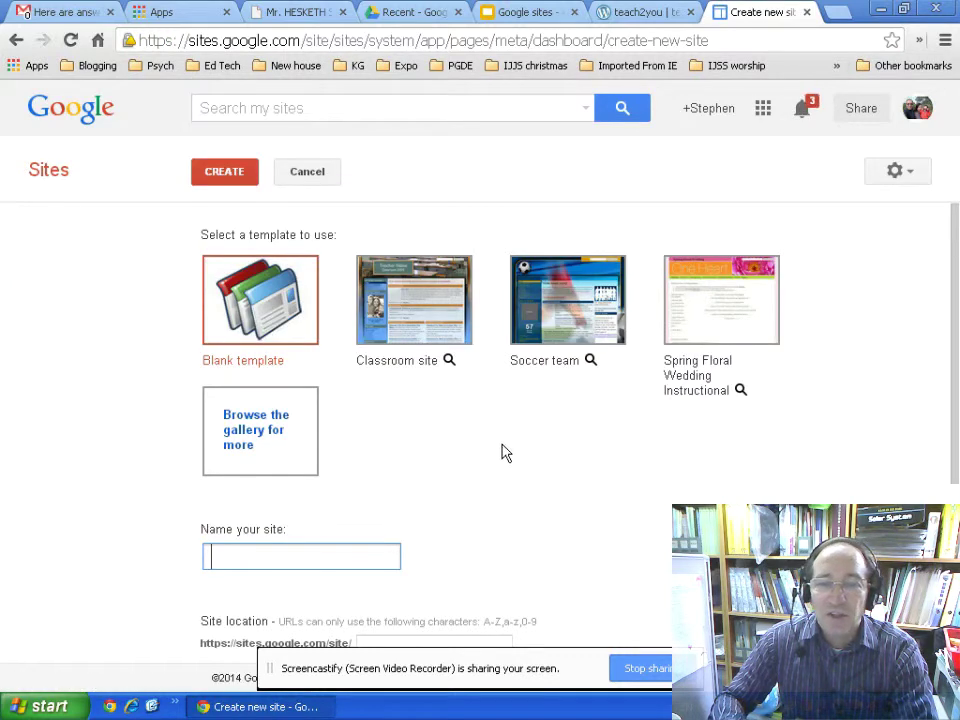
# Name the new site "J6F test site", keeping the blank template
pyautogui.moveTo(951, 328); pyautogui.dragTo(958, 330)
pyautogui.scroll(1, 930, 345)
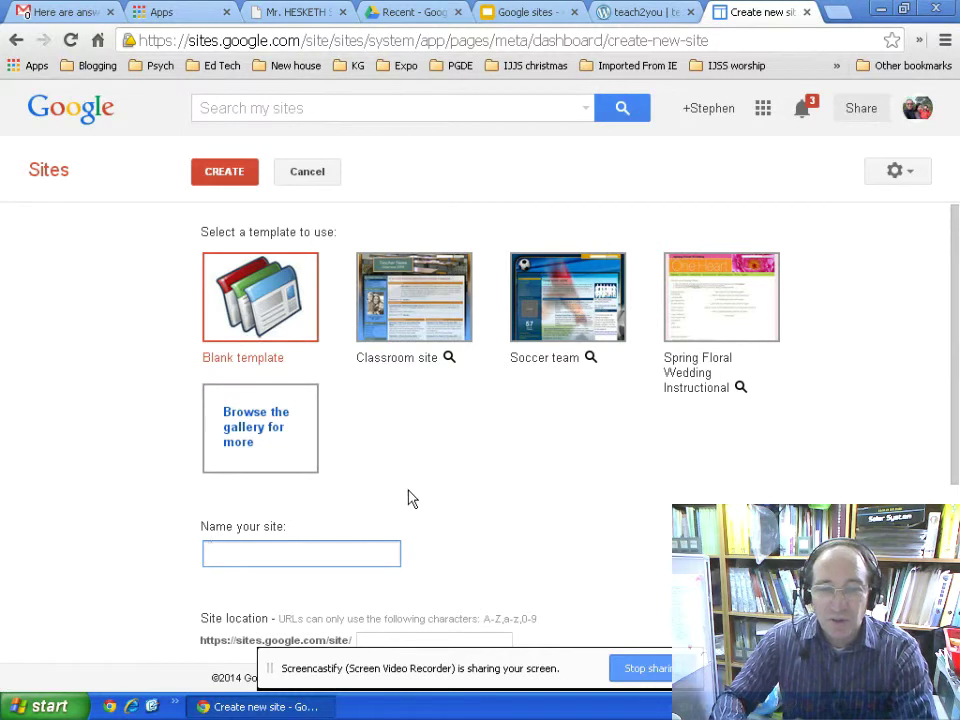
pyautogui.scroll(-2, 409, 492)
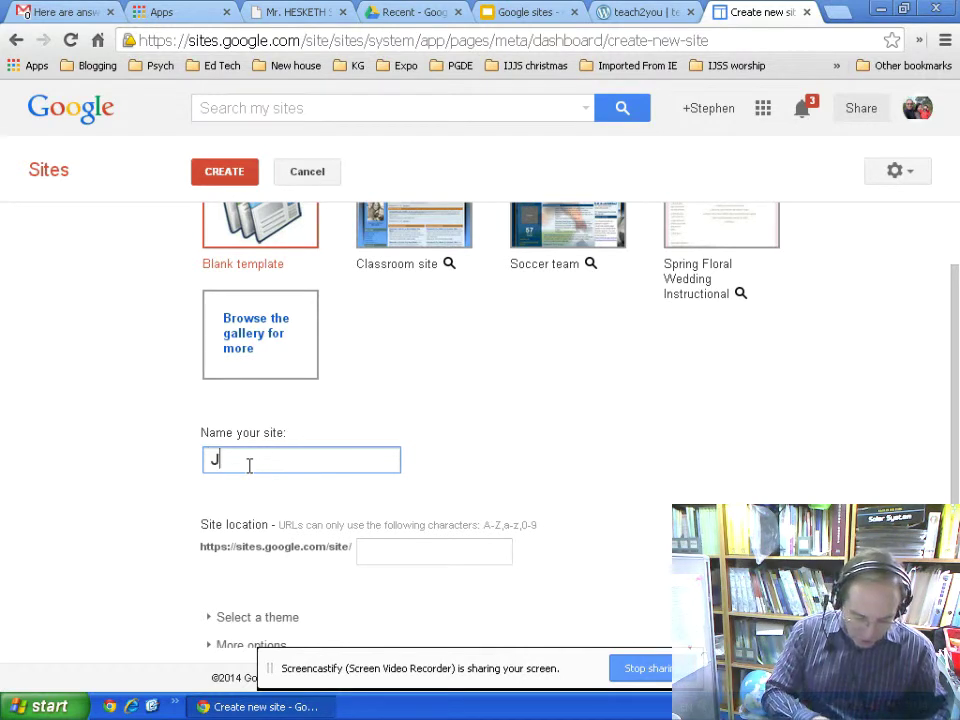
pyautogui.write('6F')
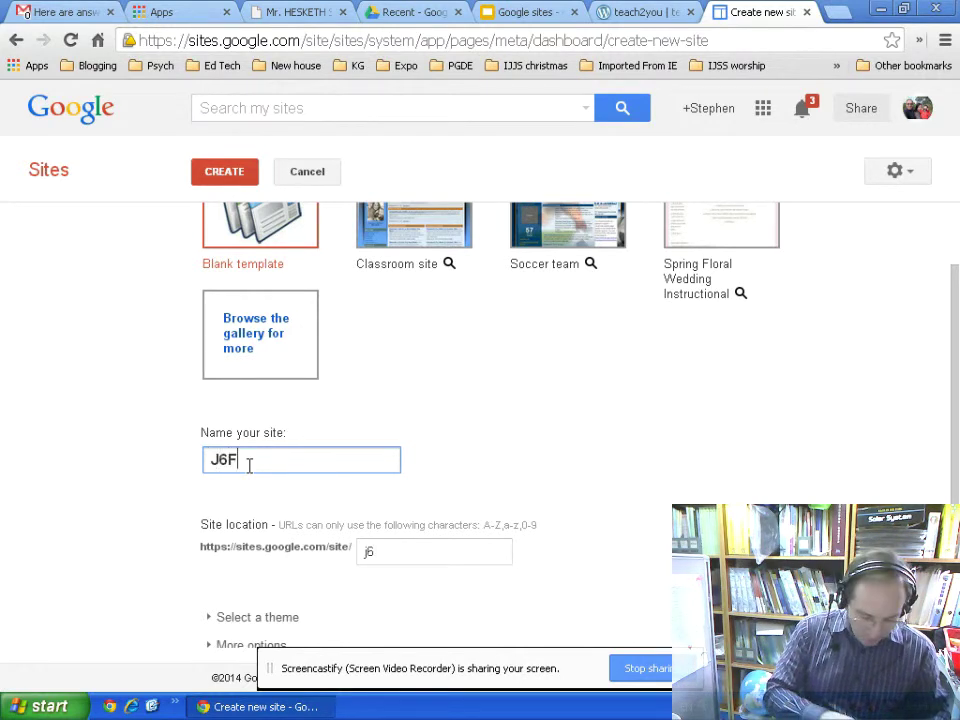
pyautogui.write(' test ')
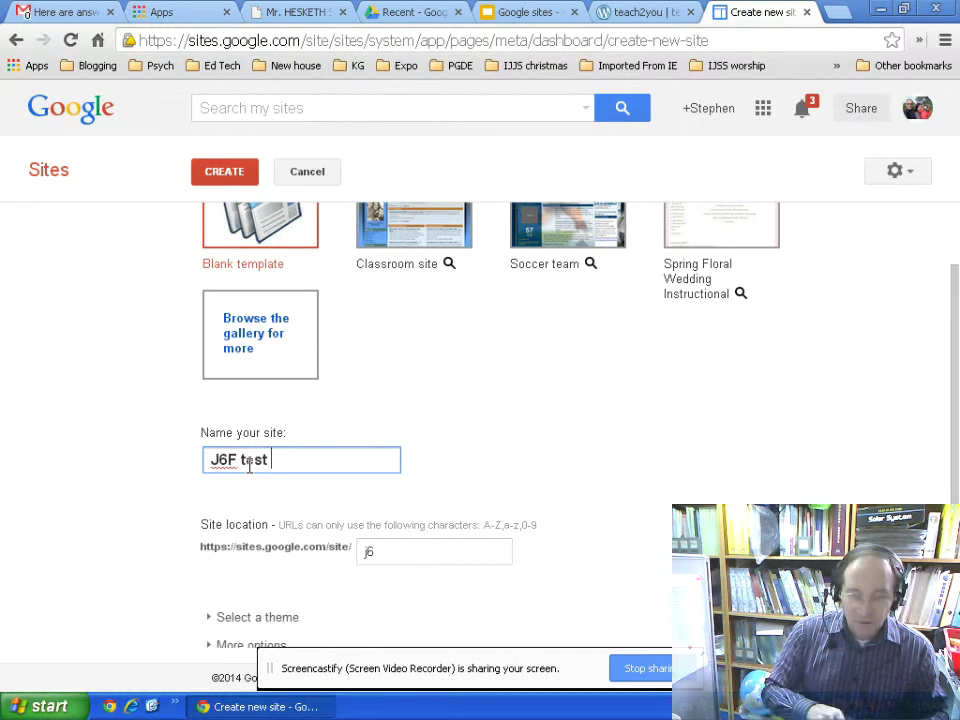
pyautogui.write('site')
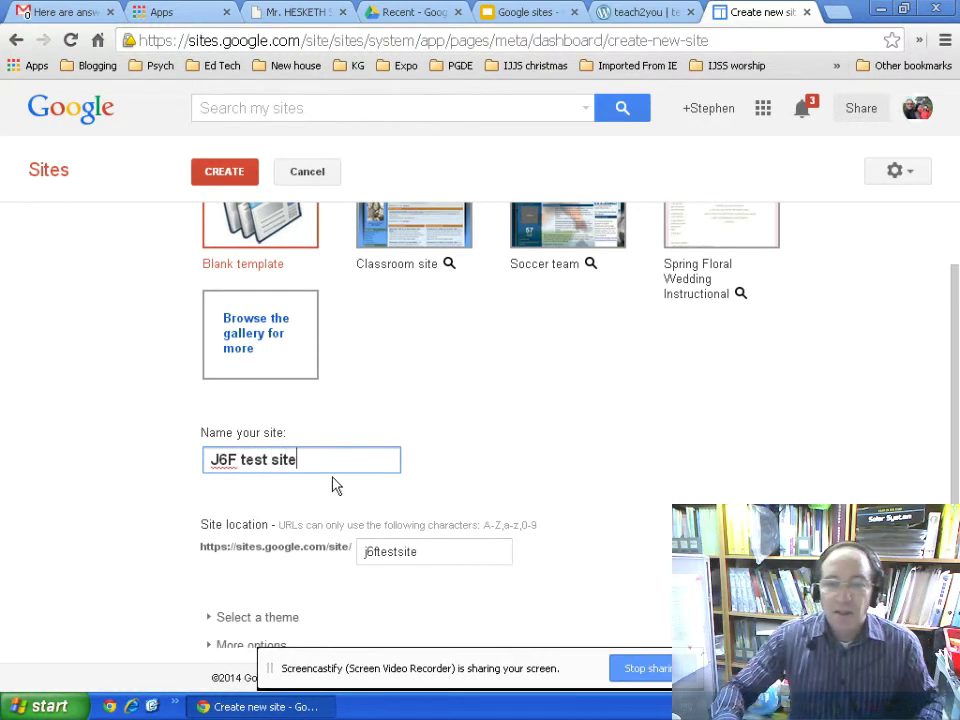
# Review the new site's web address and enter the displayed verification code
pyautogui.scroll(-3, 350, 490)
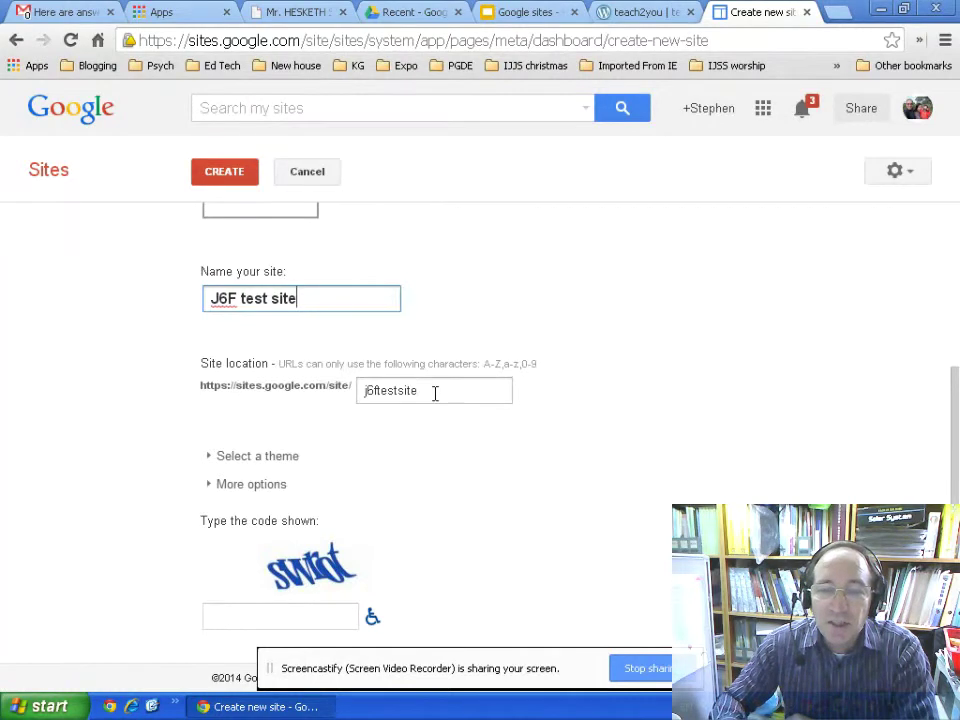
pyautogui.moveTo(433, 390); pyautogui.dragTo(311, 370)
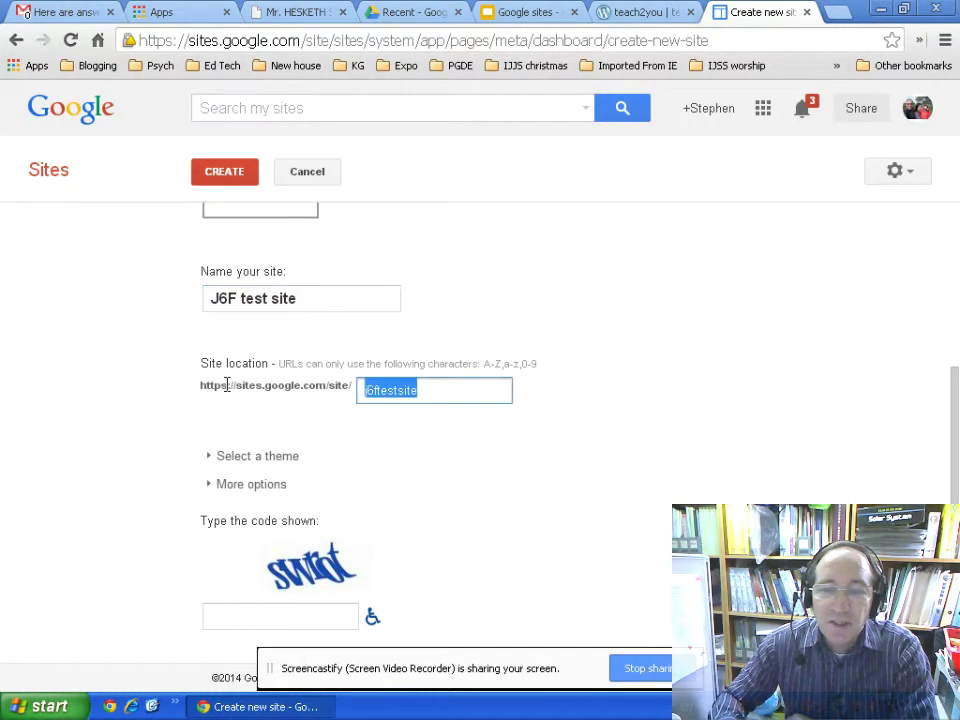
pyautogui.click(340, 422)
pyautogui.scroll(1, 336, 476)
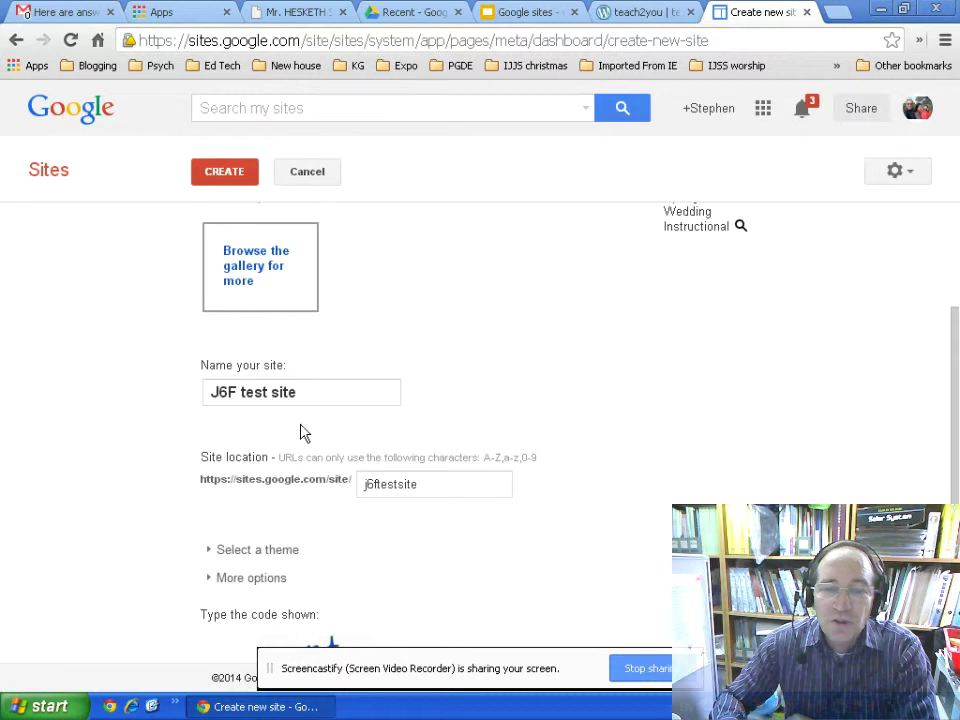
pyautogui.scroll(-1, 304, 431)
pyautogui.click(258, 613)
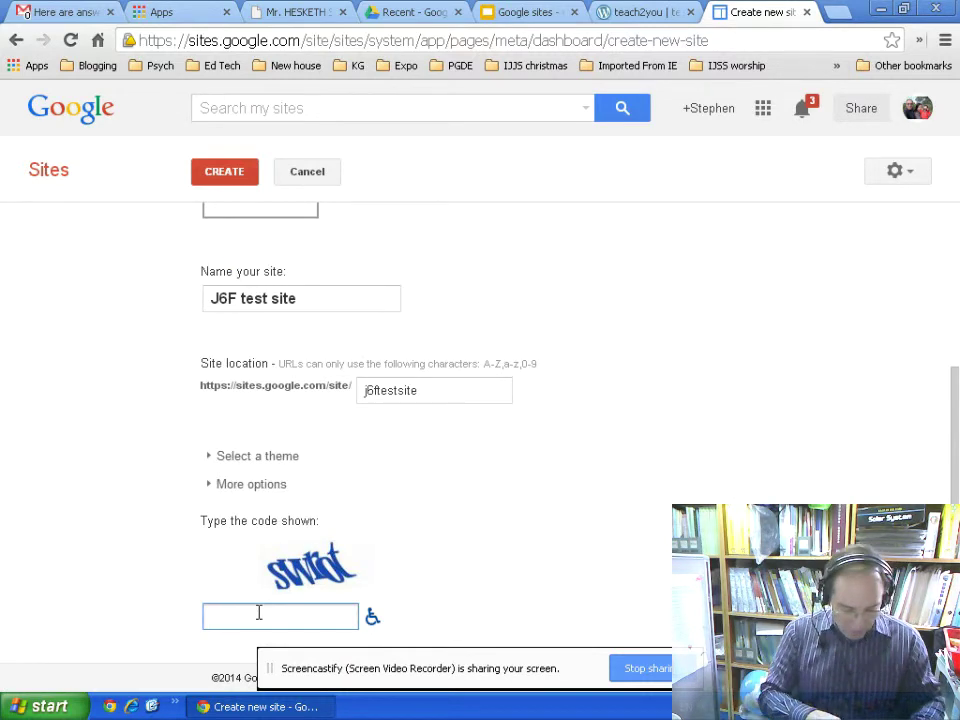
pyautogui.write('sw')
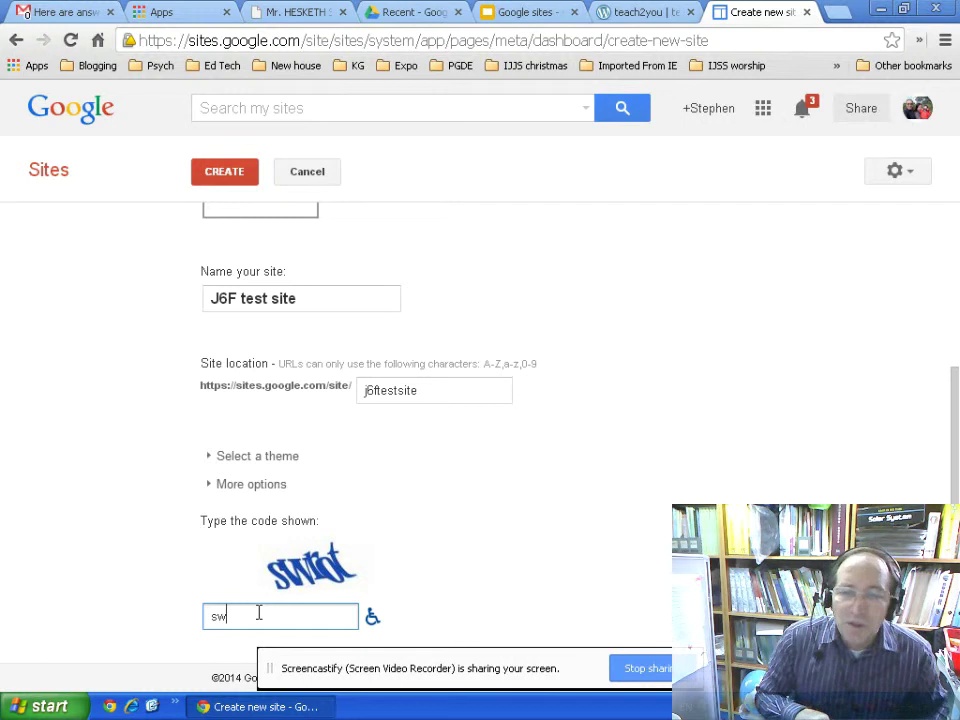
pyautogui.write('rot')
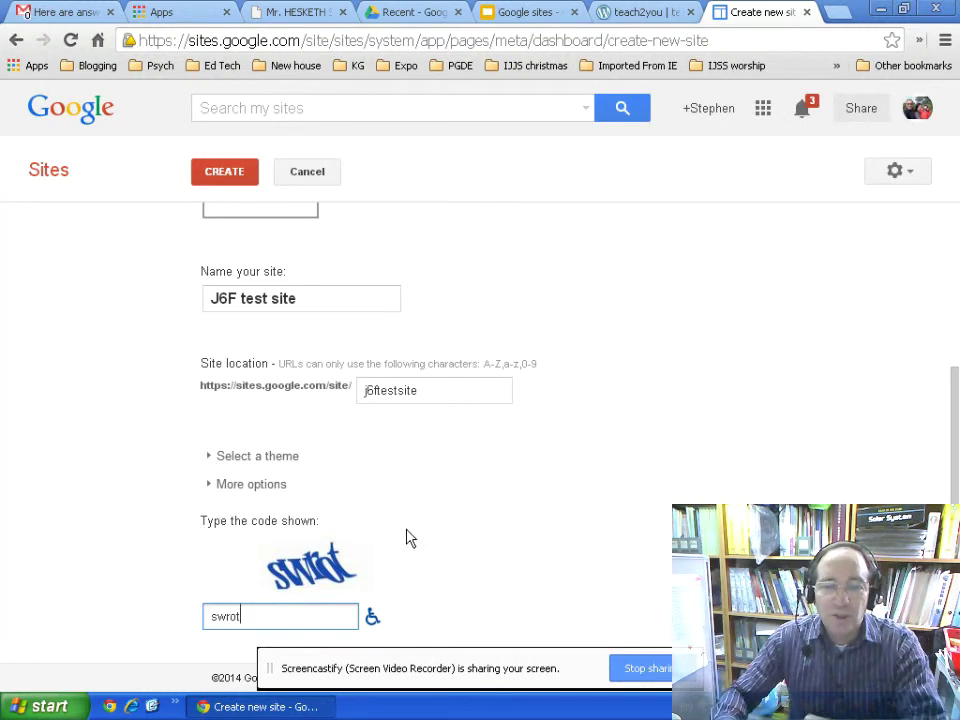
# Choose the Branches theme for the new site
pyautogui.click(212, 458)
pyautogui.scroll(-2, 396, 440)
pyautogui.scroll(-2, 396, 440)
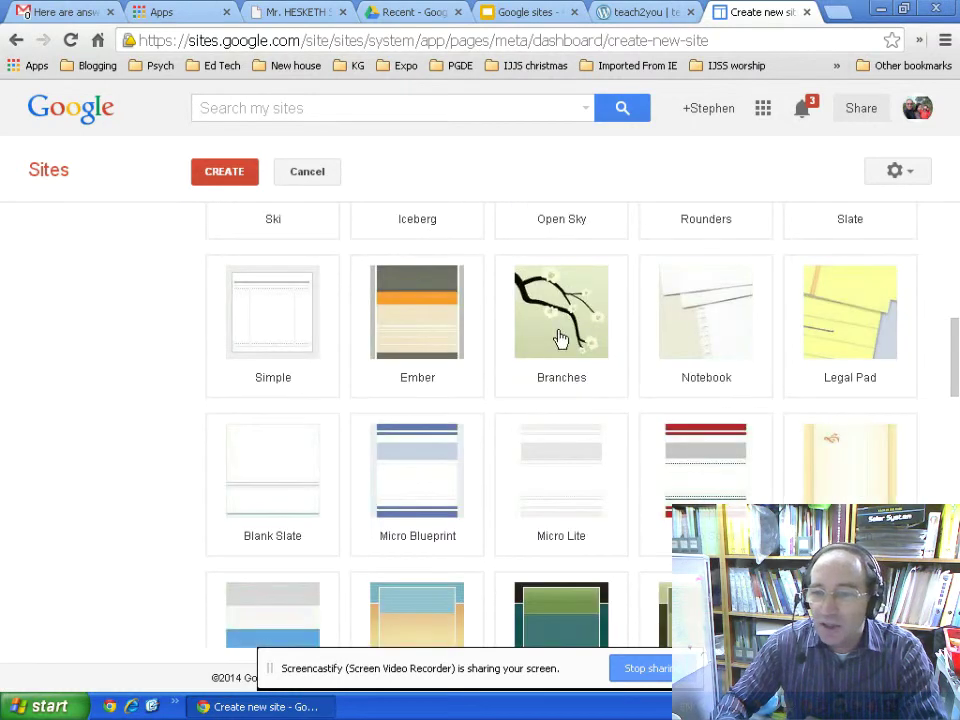
pyautogui.click(554, 342)
# Set the site description to "My test site" and create the site
pyautogui.scroll(-4, 372, 404)
pyautogui.scroll(-8, 375, 405)
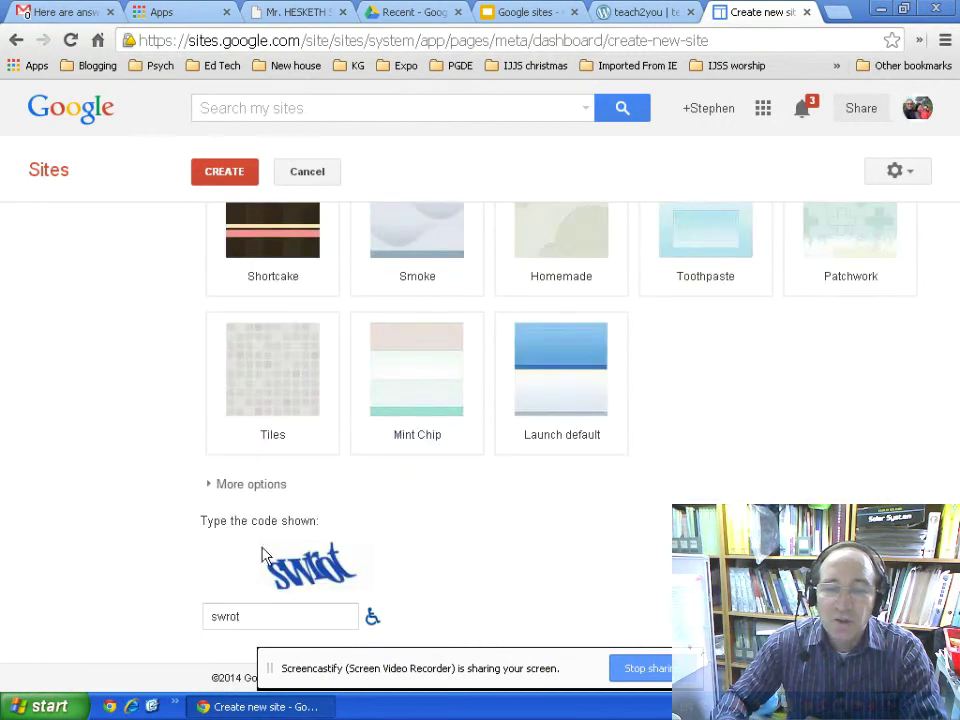
pyautogui.click(210, 488)
pyautogui.scroll(-1, 510, 530)
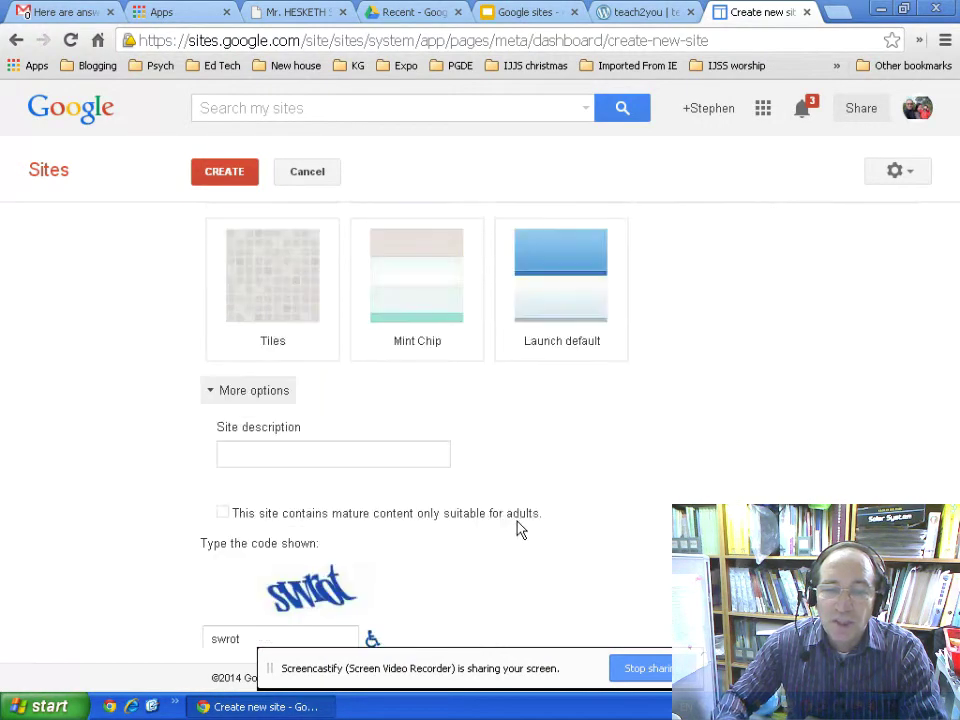
pyautogui.click(272, 452)
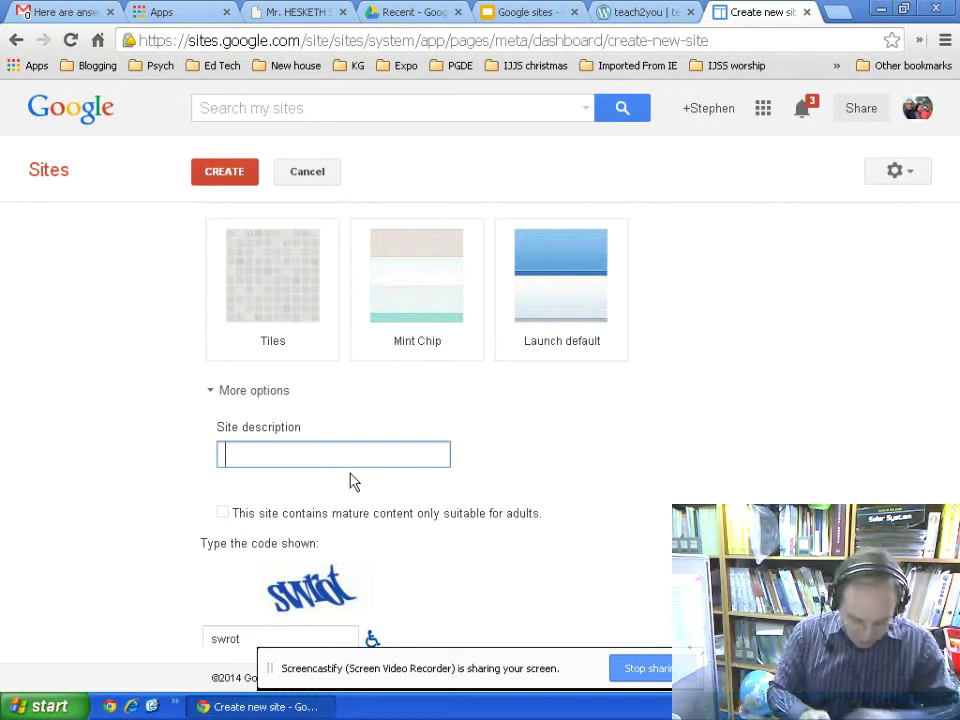
pyautogui.write('My tes')
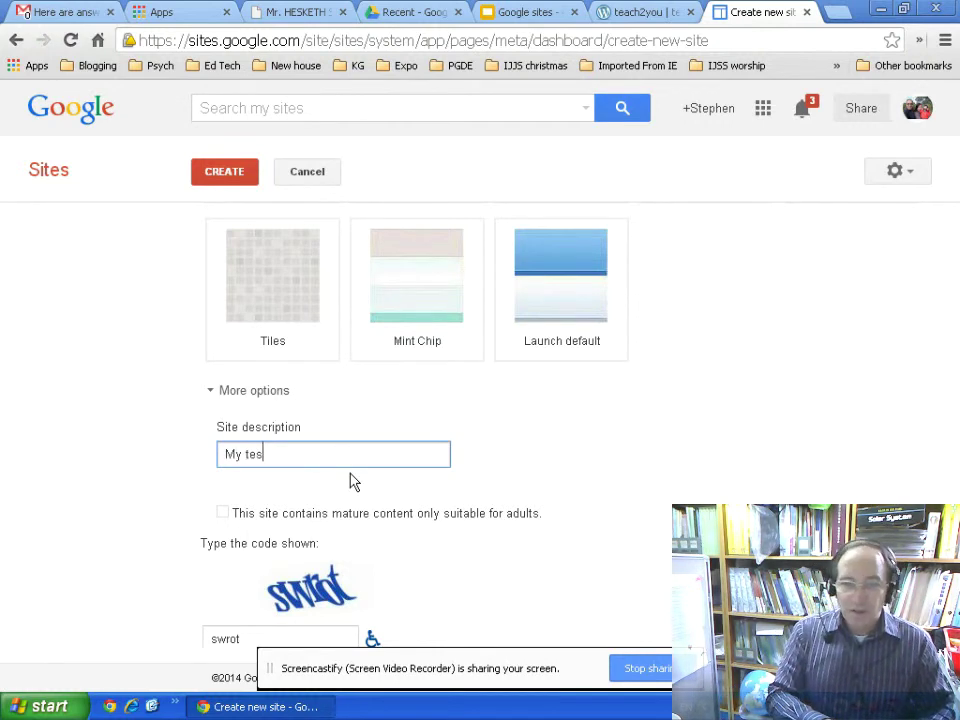
pyautogui.write('t site')
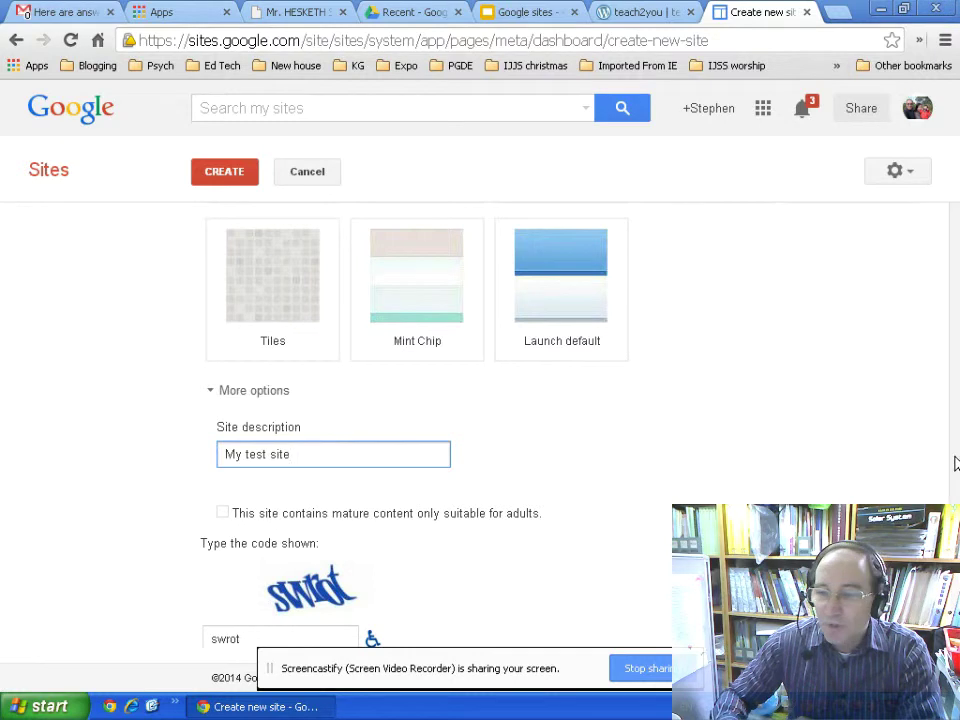
pyautogui.scroll(-1, 435, 320)
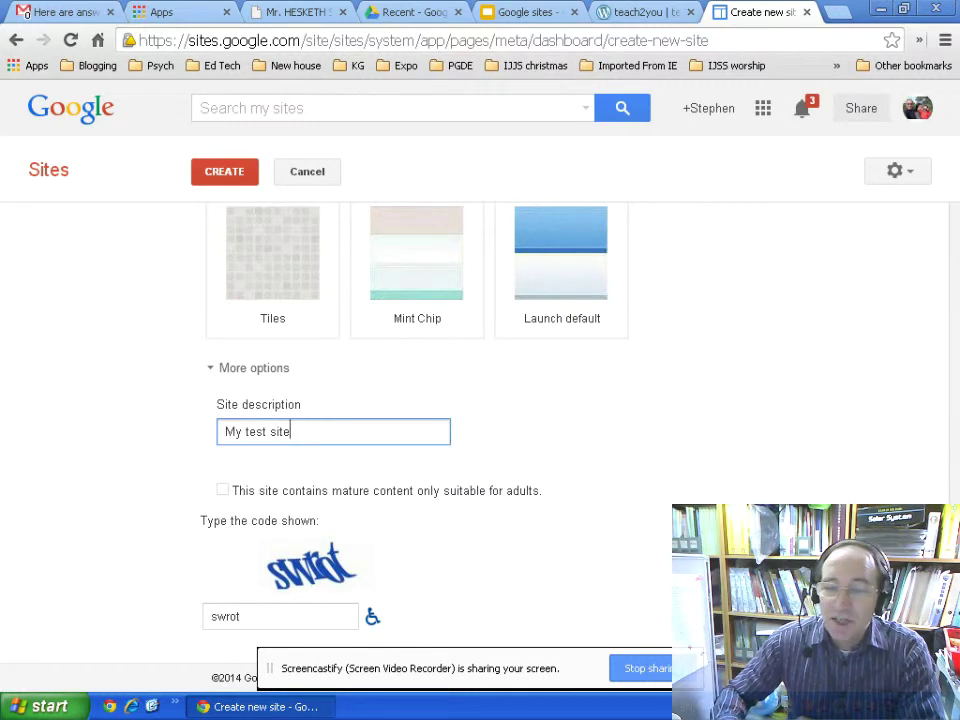
pyautogui.click(476, 583)
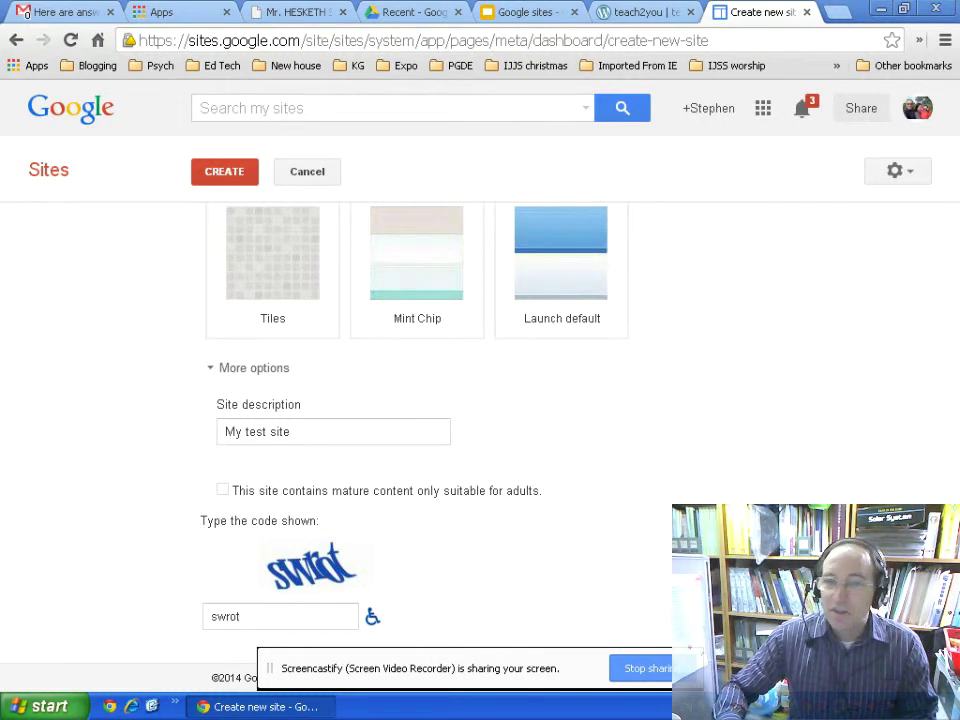
pyautogui.click(223, 174)
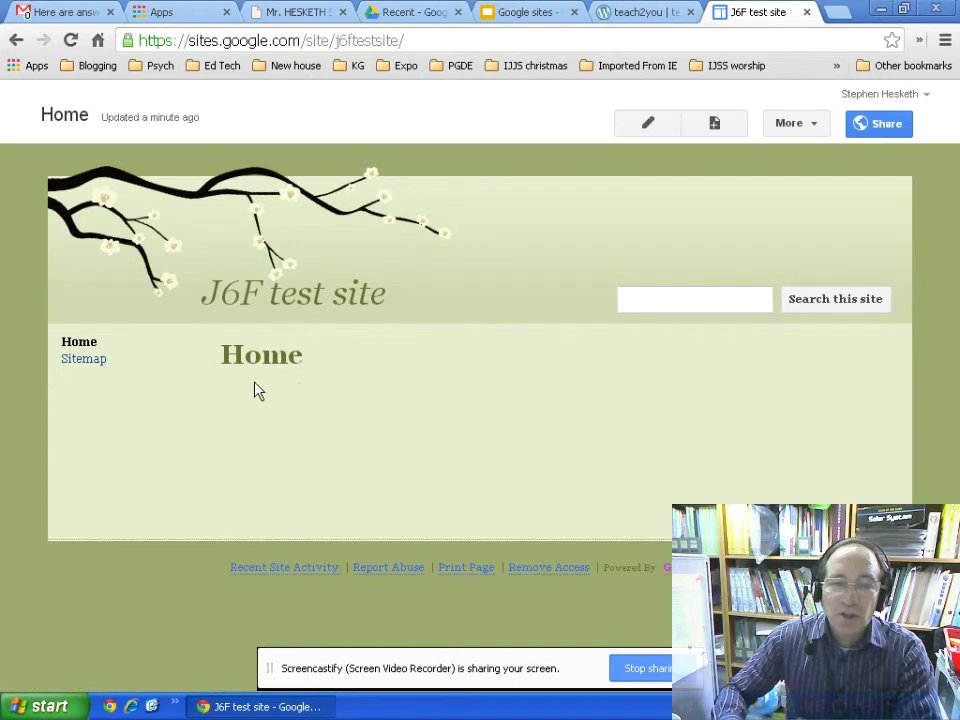
# Add the text "Hello World" to the body of the Home page and save the page
pyautogui.click(647, 124)
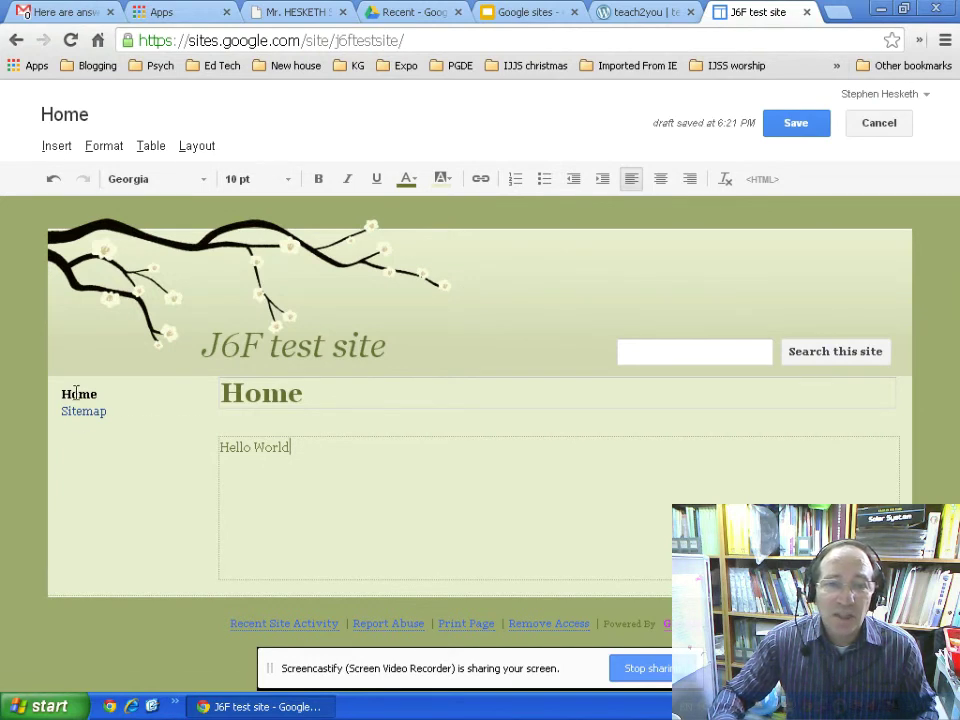
pyautogui.click(810, 131)
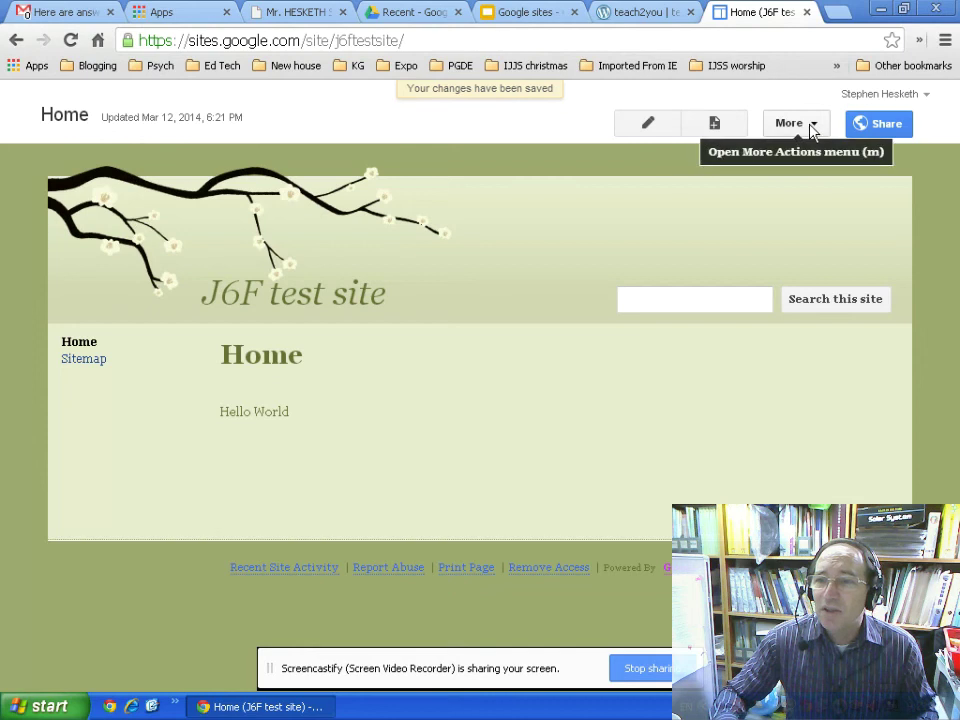
# Show the additional page and site actions available for the Home page
pyautogui.click(812, 129)
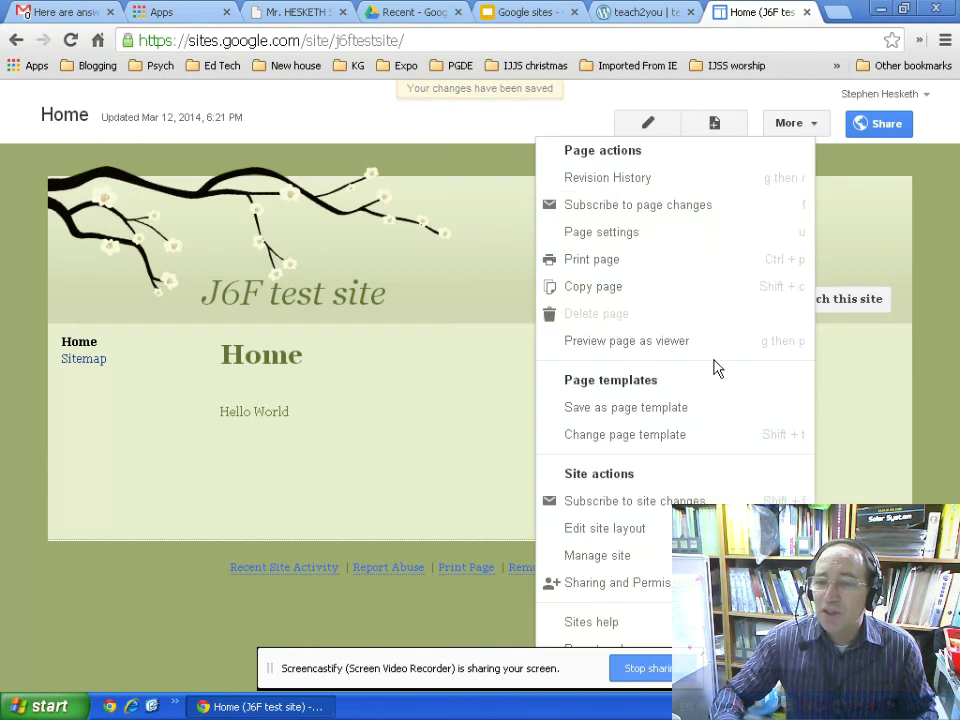